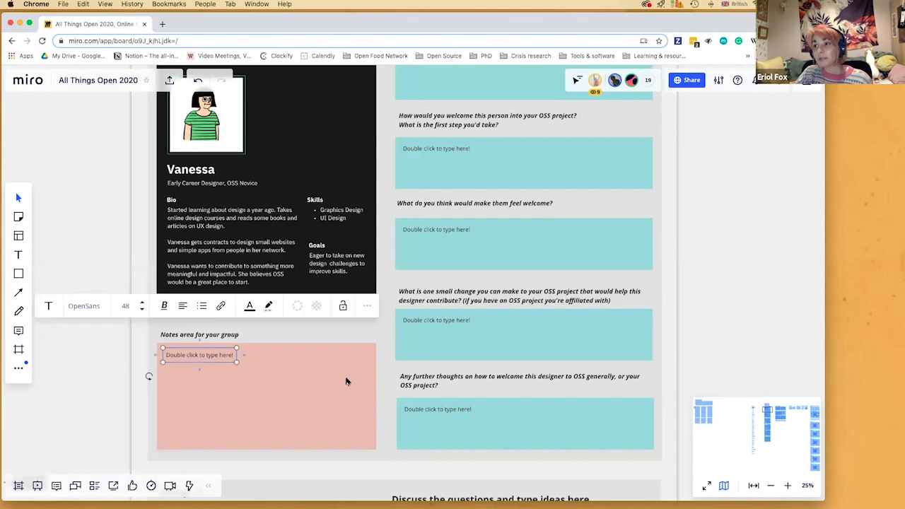
# Step: Deselect the notes placeholder and pan down until the Group - 1 heading and instructions show
pyautogui.click(138, 212)
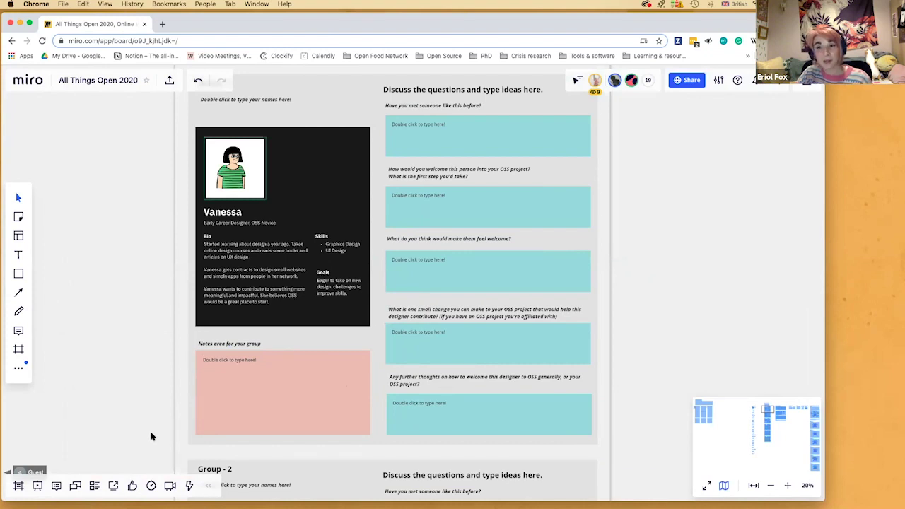
pyautogui.moveTo(154, 210); pyautogui.dragTo(159, 305)
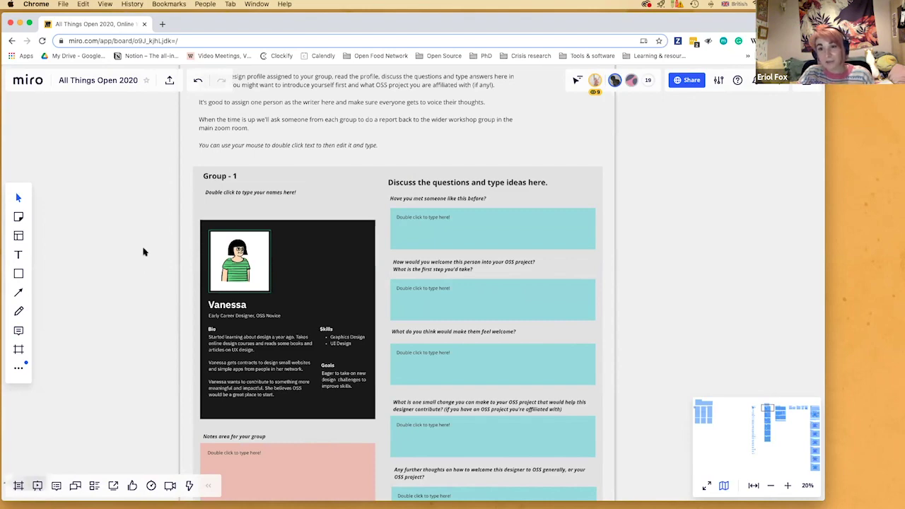
# Step: Lock the Group activity 1 frame so it can't be moved
pyautogui.scroll(2, 144, 185)
pyautogui.scroll(6, 144, 188)
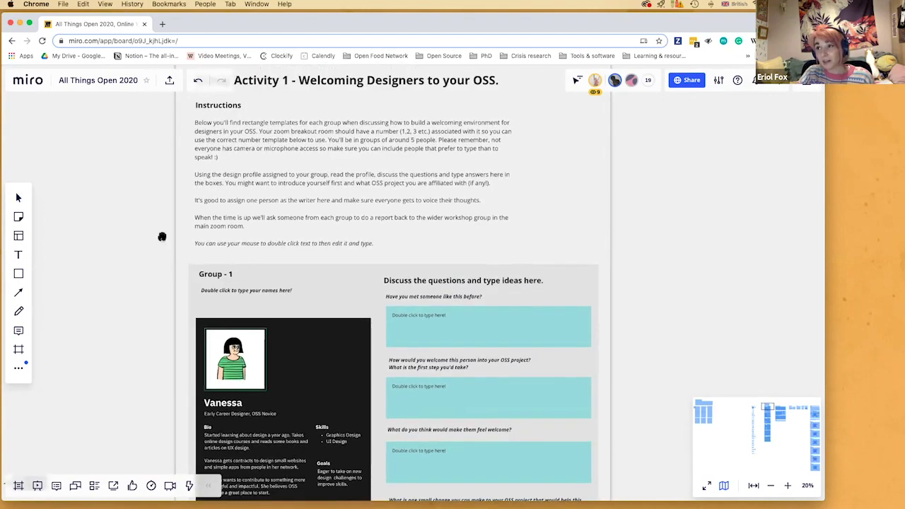
pyautogui.click(283, 151)
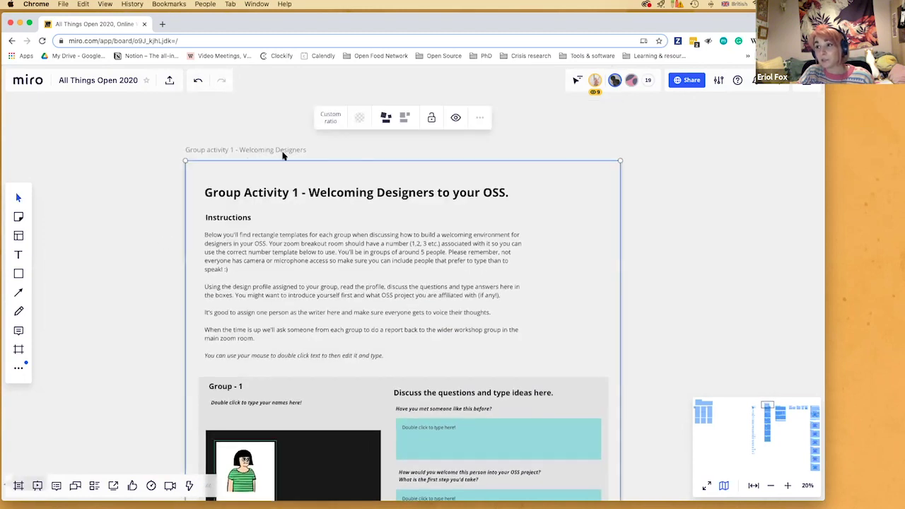
pyautogui.click(431, 119)
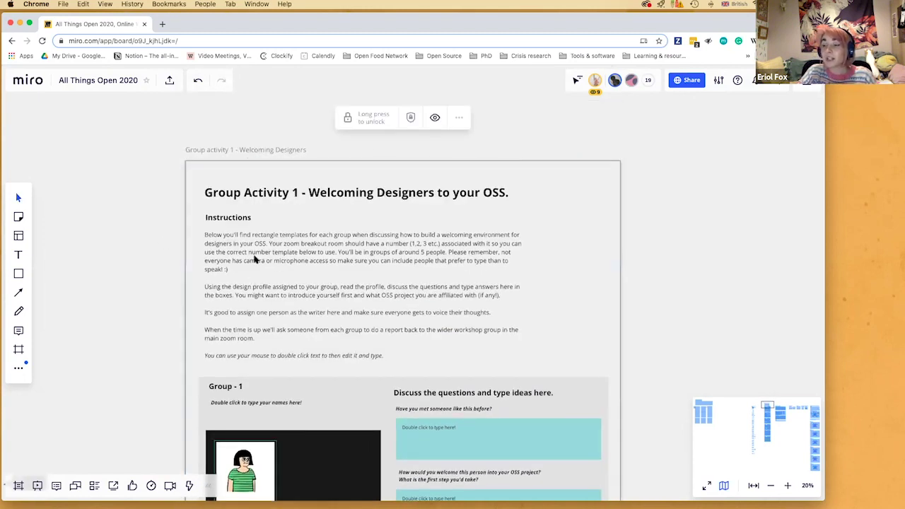
# Step: Check the locked Group 1 template's names and first answer placeholder text
pyautogui.scroll(-3, 139, 374)
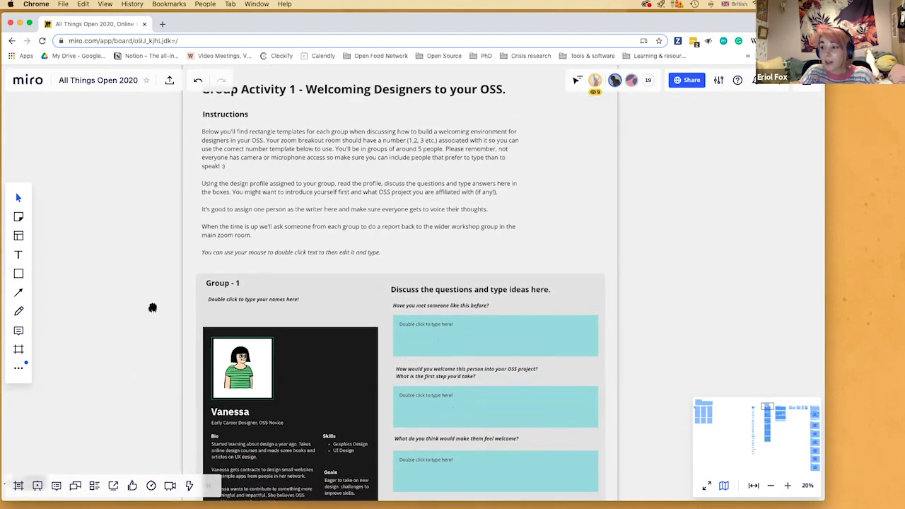
pyautogui.scroll(-4, 151, 283)
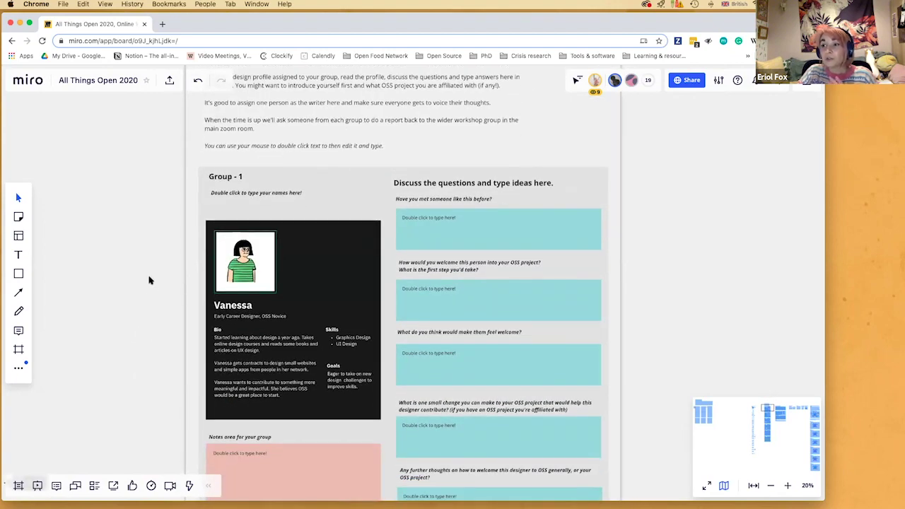
pyautogui.click(314, 292)
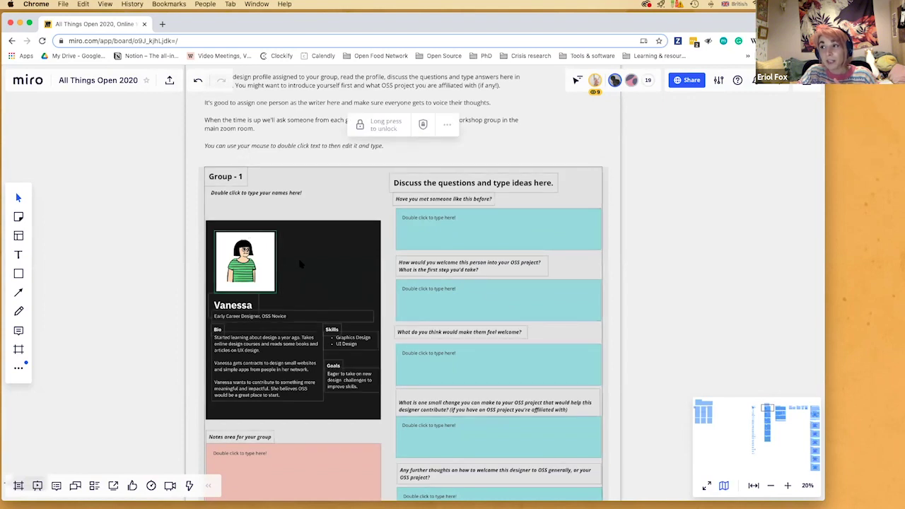
pyautogui.click(251, 194)
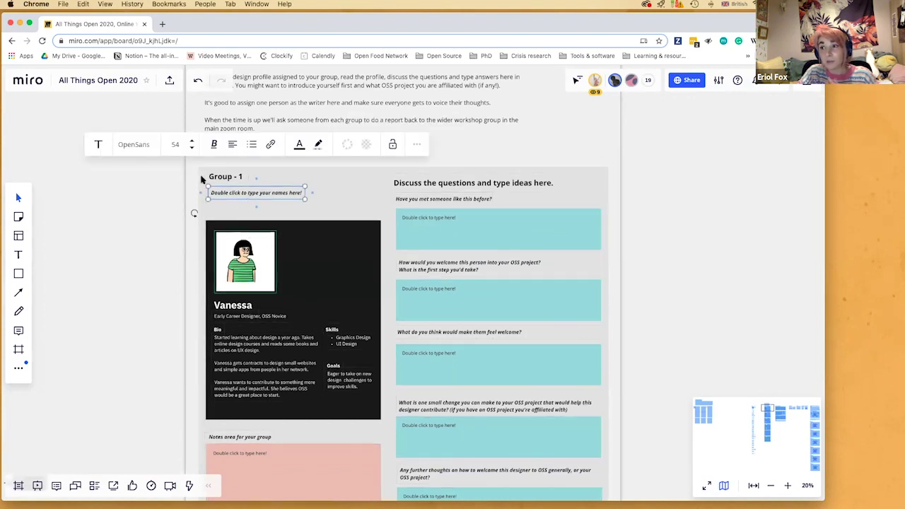
pyautogui.click(158, 292)
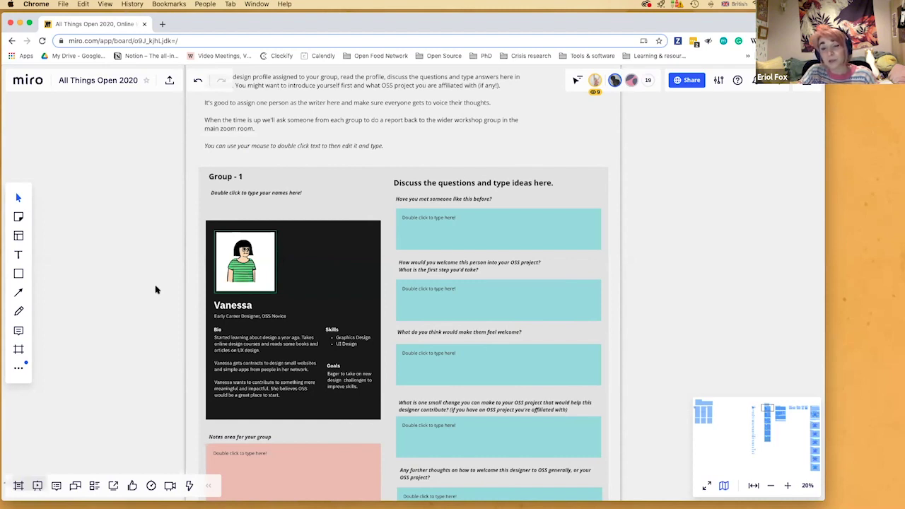
pyautogui.click(423, 219)
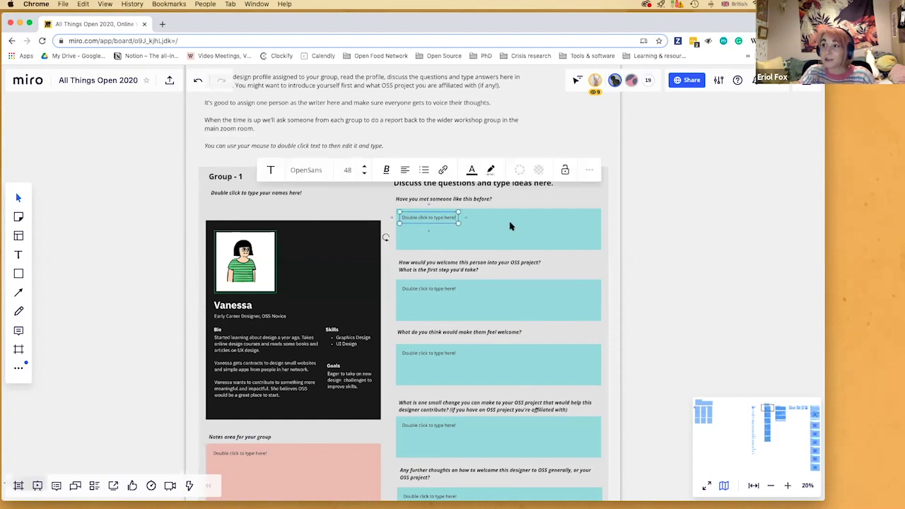
pyautogui.click(139, 284)
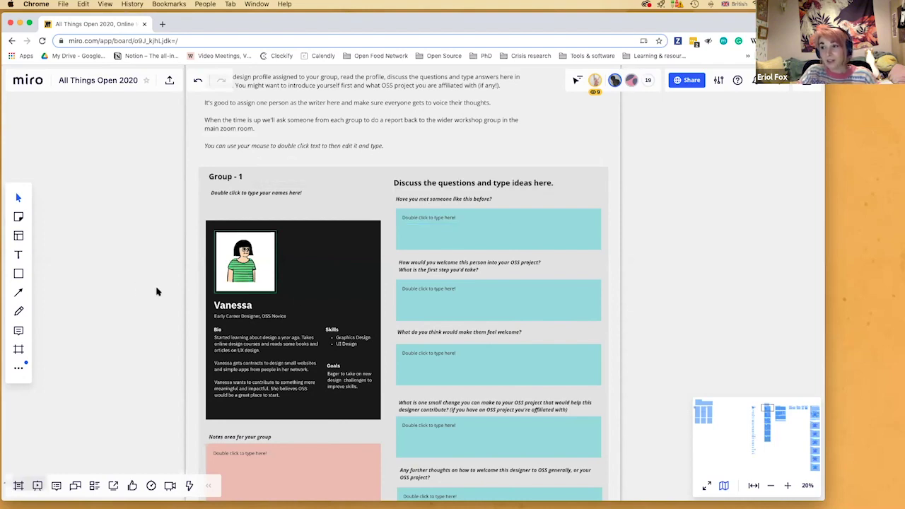
# Step: Jump to the Emergency Groups section and show all six group sticky notes
pyautogui.click(700, 404)
pyautogui.scroll(-5, 505, 381)
pyautogui.scroll(-3, 505, 389)
pyautogui.moveTo(303, 264); pyautogui.dragTo(190, 187)
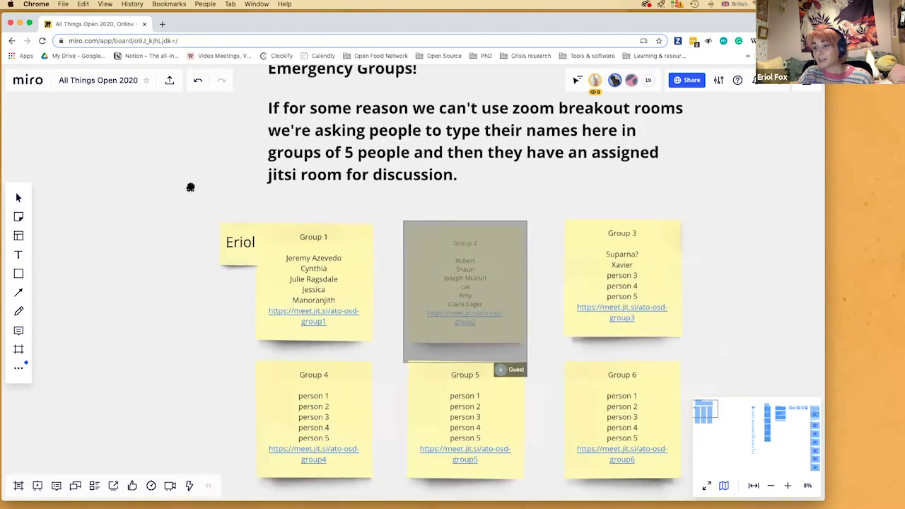
# Step: Check the Group 1 sticky's Jitsi link, then return to the Group Activity 1 frames
pyautogui.click(269, 316)
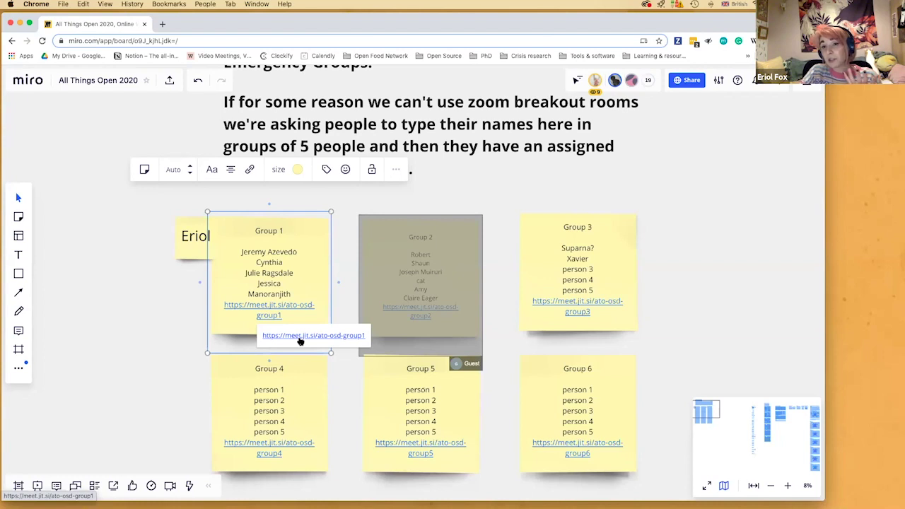
pyautogui.click(167, 337)
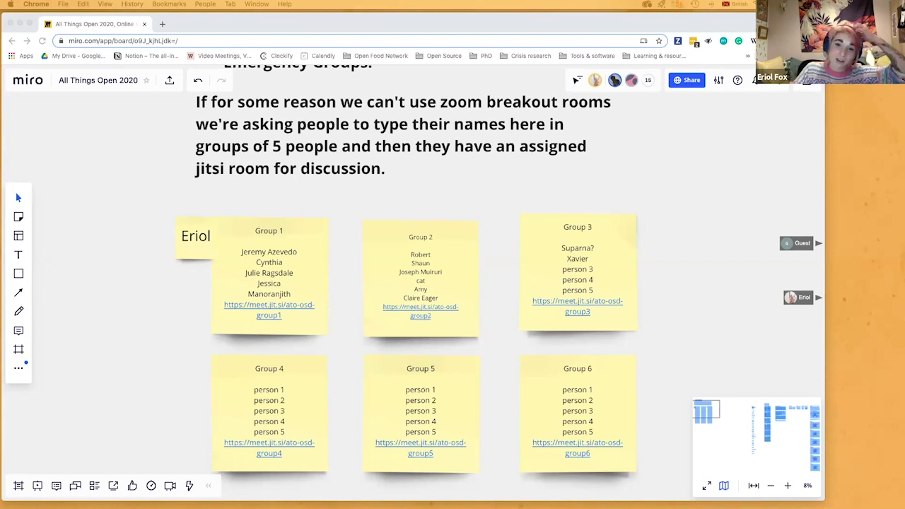
pyautogui.click(148, 294)
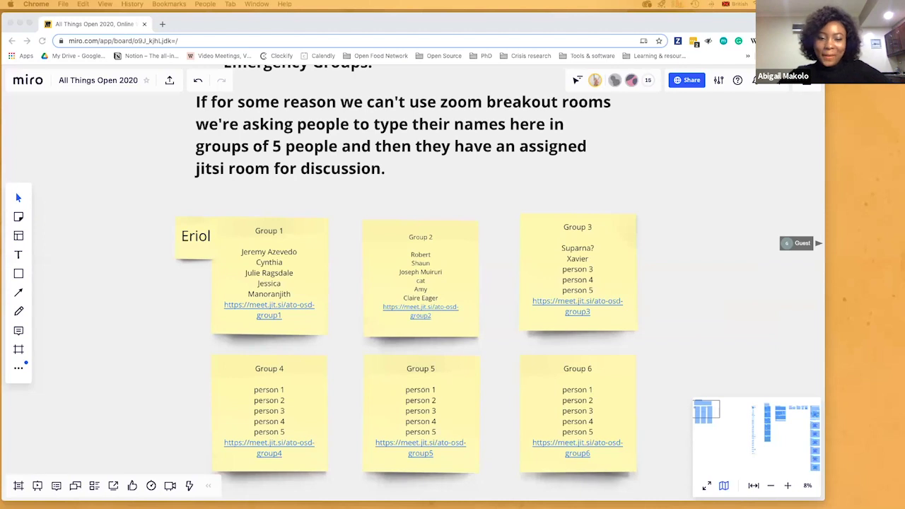
pyautogui.click(699, 290)
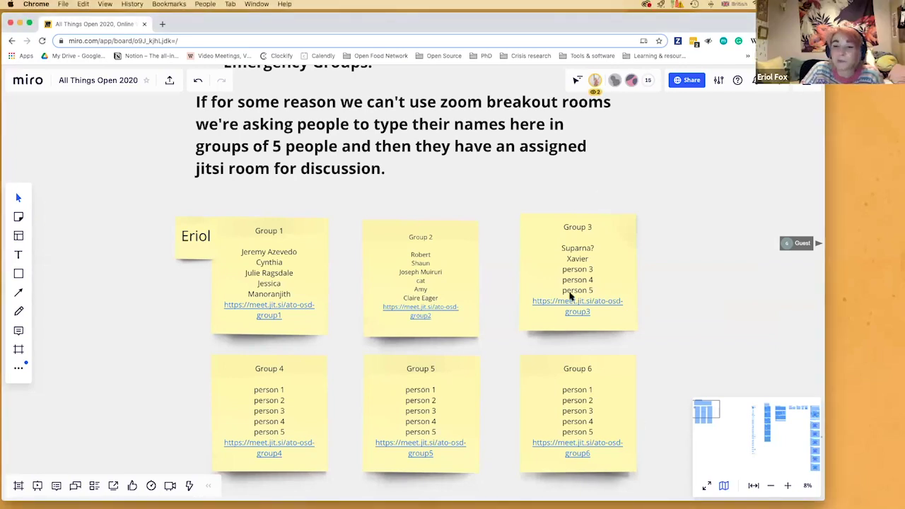
pyautogui.click(767, 412)
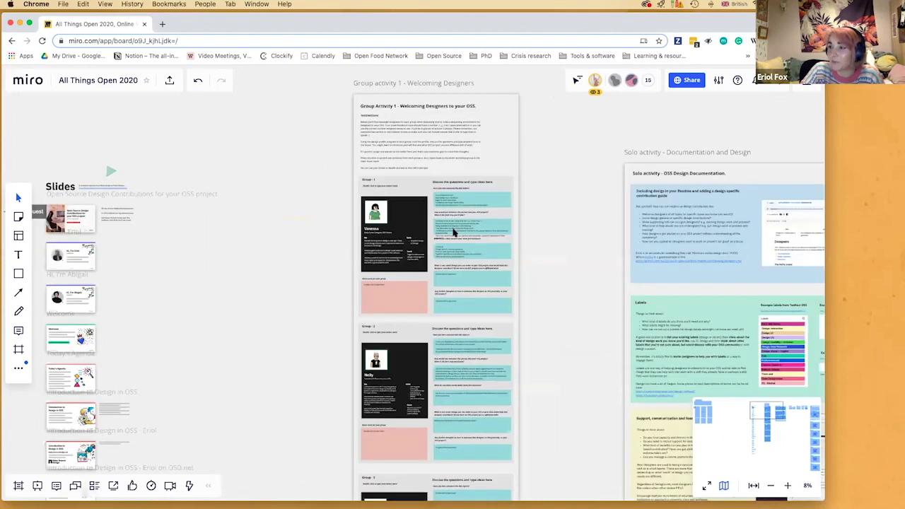
# Step: Zoom into the Group 1 card to 29%, then move down to Group 2's Nelly template
pyautogui.scroll(5, 454, 232)
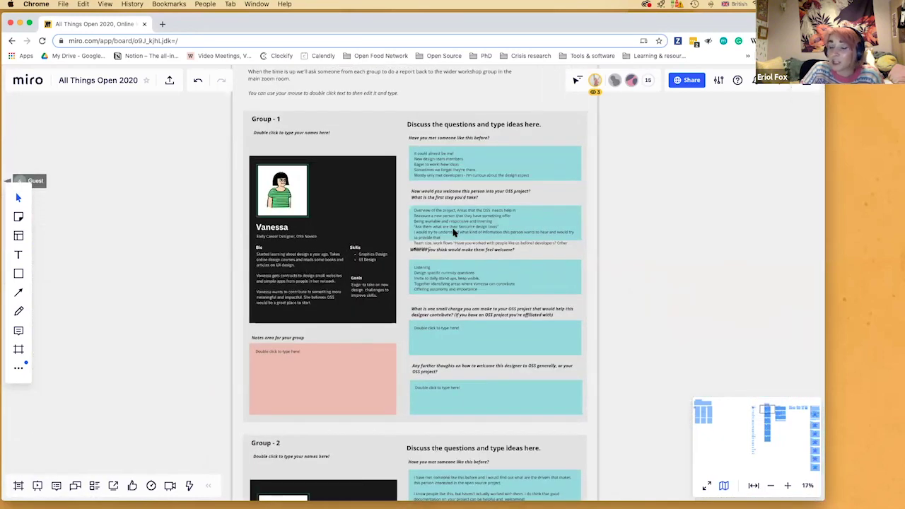
pyautogui.scroll(3, 454, 232)
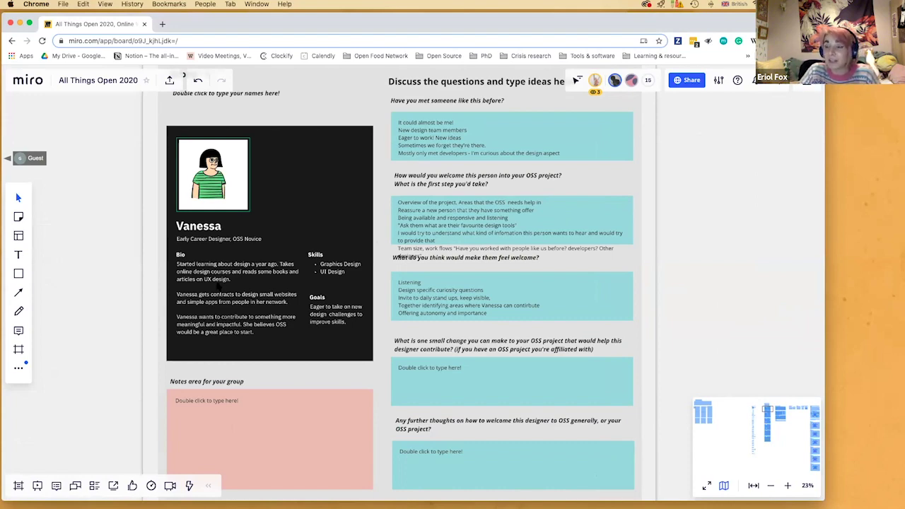
pyautogui.scroll(3, 219, 287)
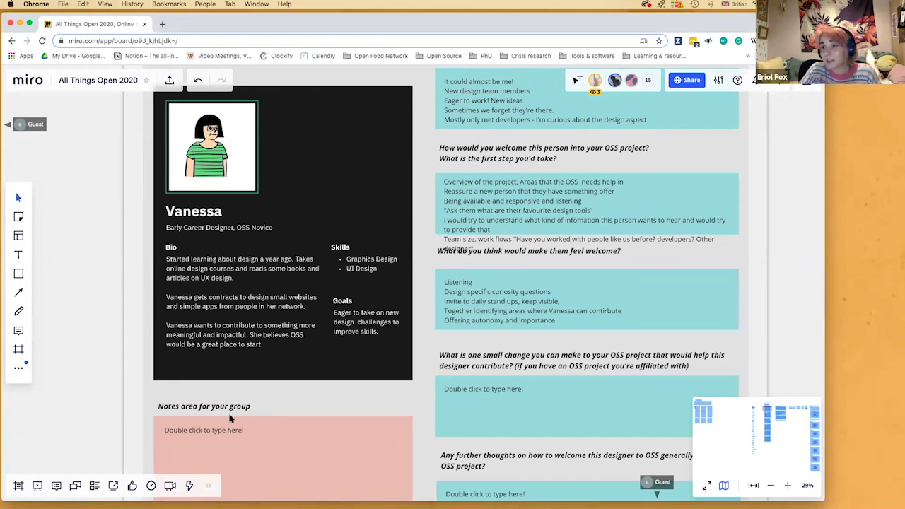
pyautogui.scroll(-10, 368, 148)
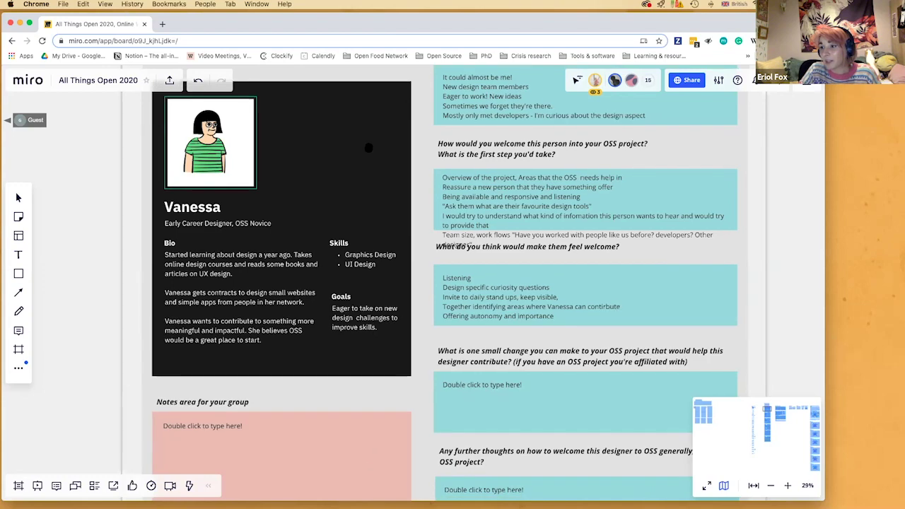
pyautogui.scroll(-2, 339, 274)
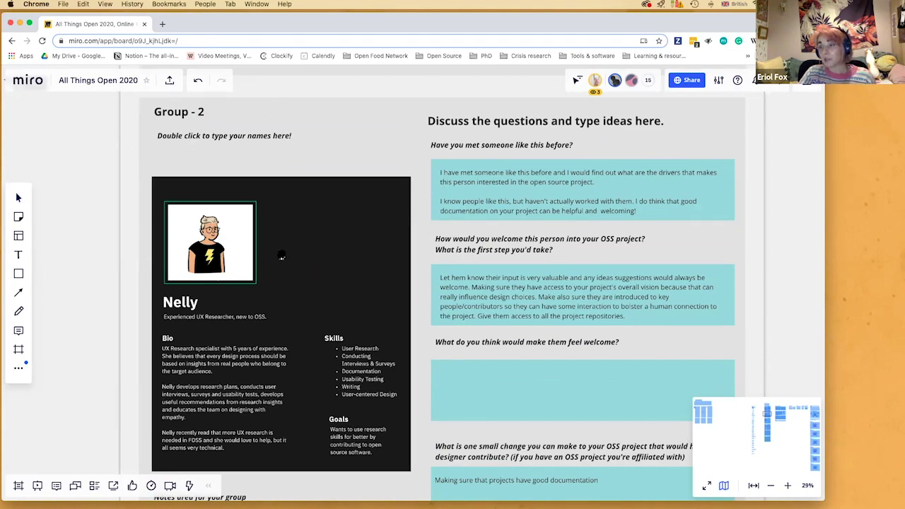
# Step: Return to the Vanessa card, showing her portrait and the first three answered question boxes
pyautogui.scroll(5, 283, 257)
pyautogui.scroll(3, 324, 208)
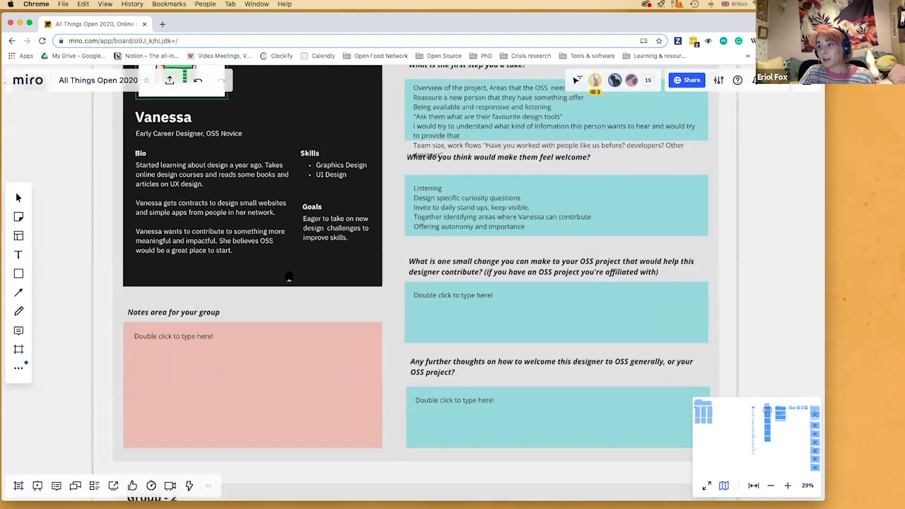
pyautogui.scroll(1, 288, 285)
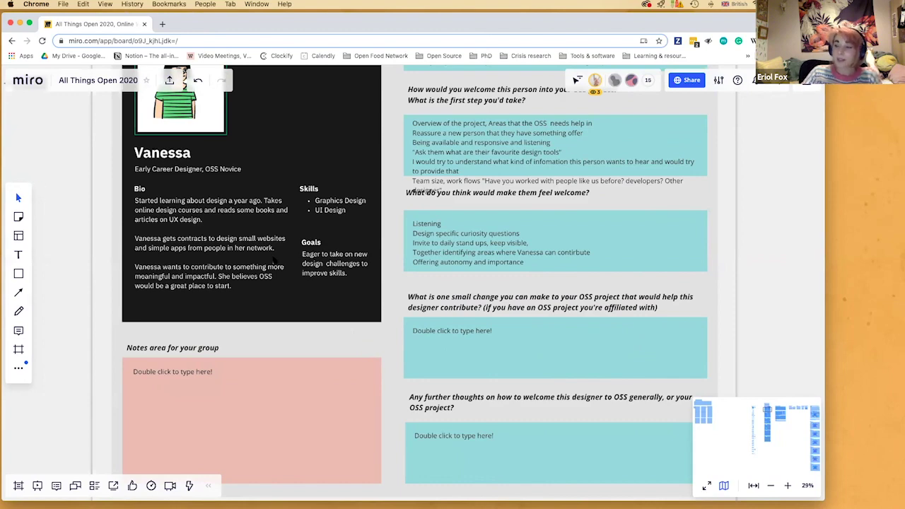
pyautogui.scroll(2, 240, 260)
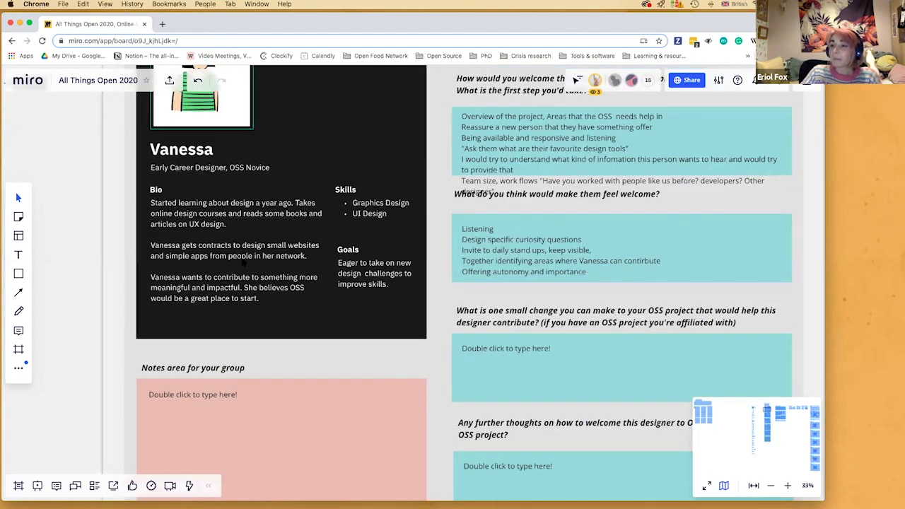
pyautogui.scroll(-2, 255, 256)
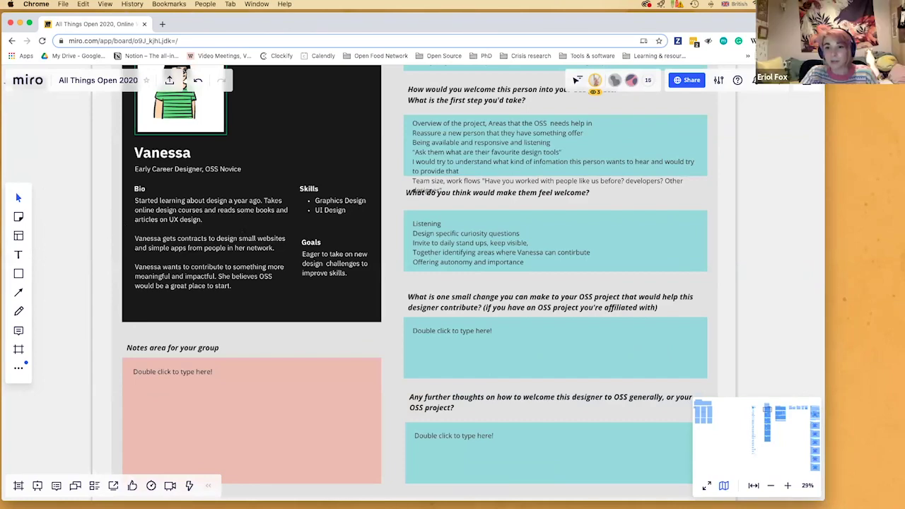
pyautogui.moveTo(401, 227); pyautogui.dragTo(409, 317)
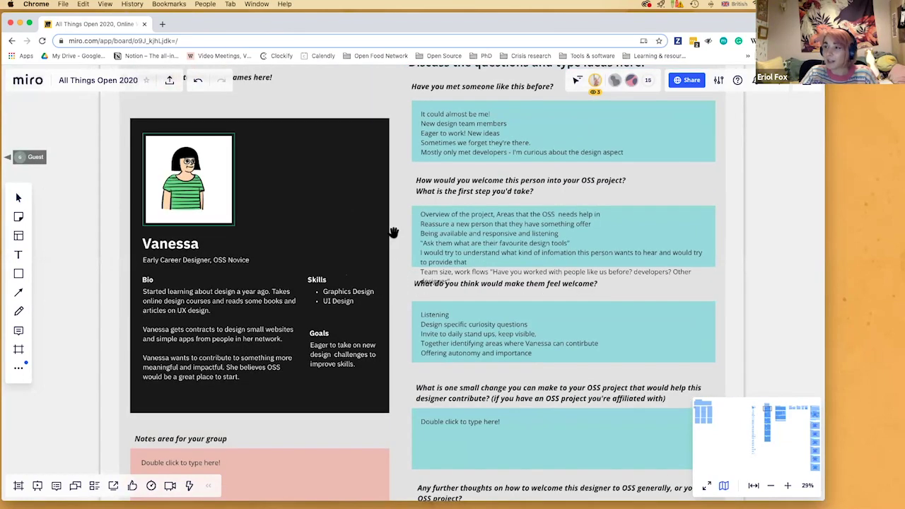